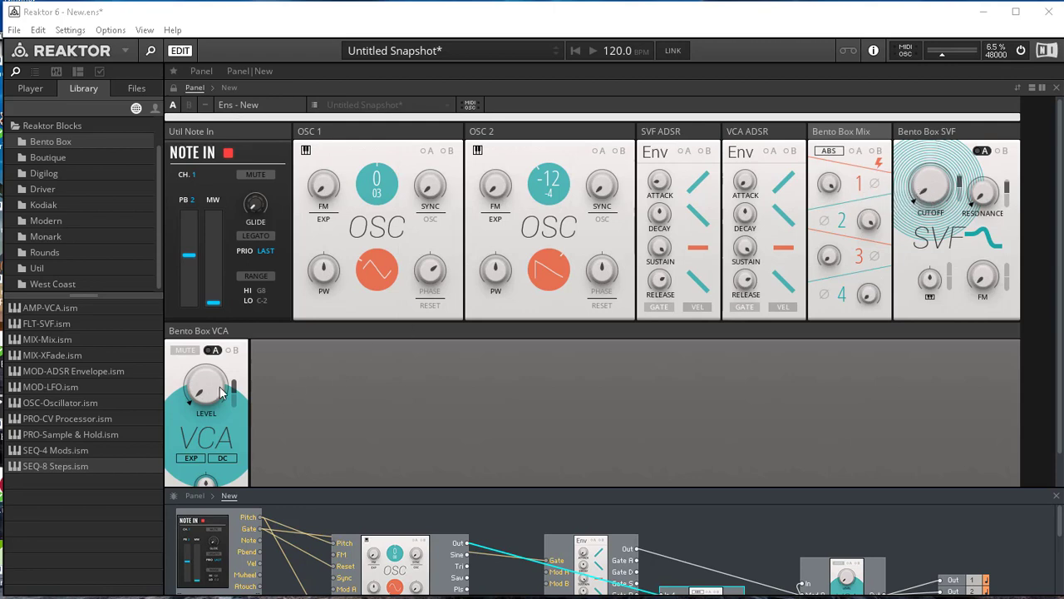
Step: Add the INT-Clock block from the Util library below Note In and place its panel after the Bento Box VCA
mouse_move(234, 330)
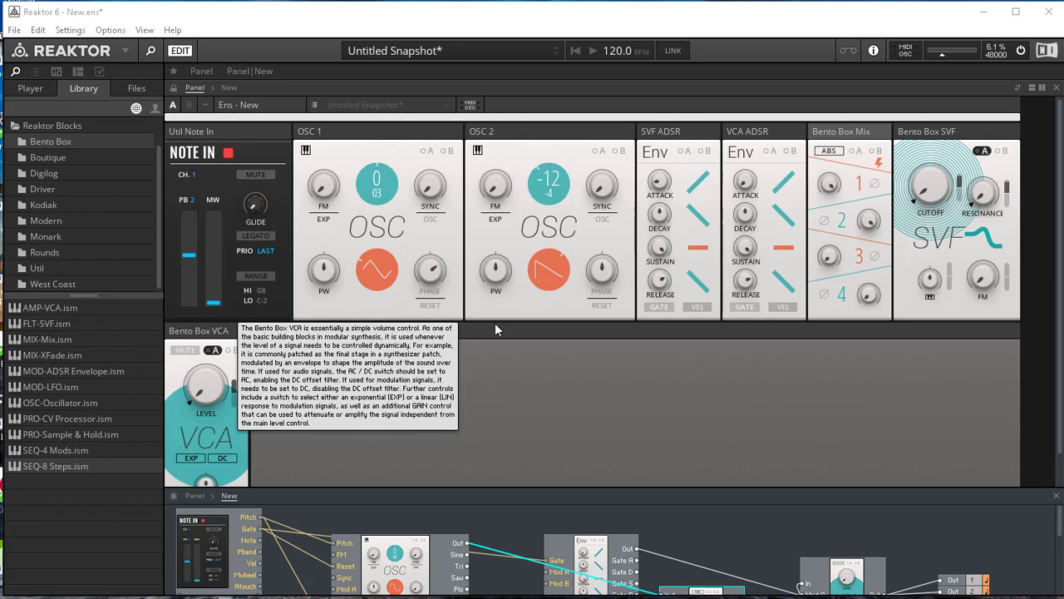
mouse_move(238, 352)
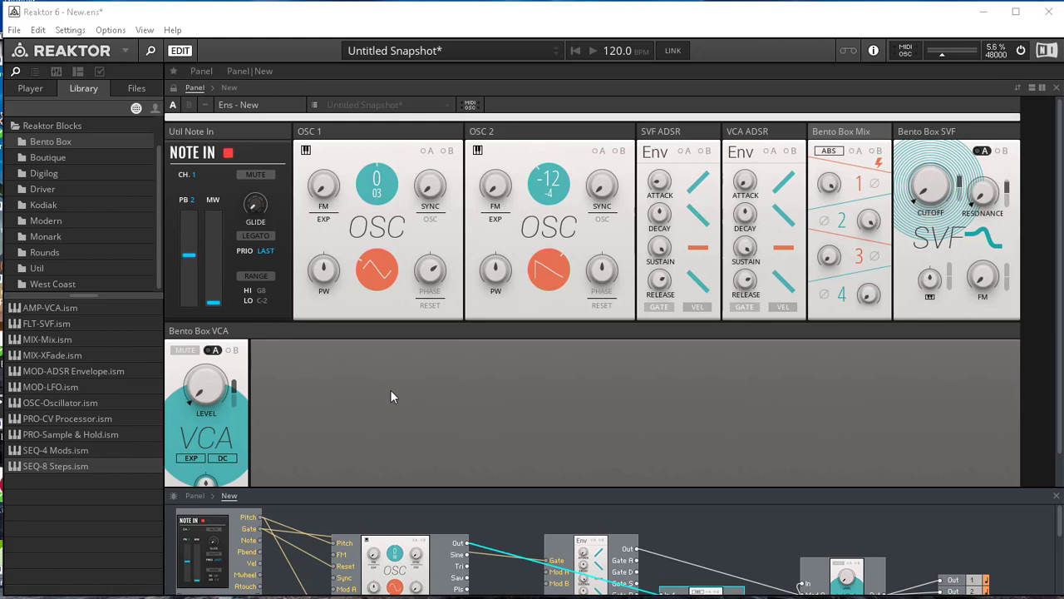
scroll(389, 389, "down", 1)
left_click_drag(332, 489, 361, 352)
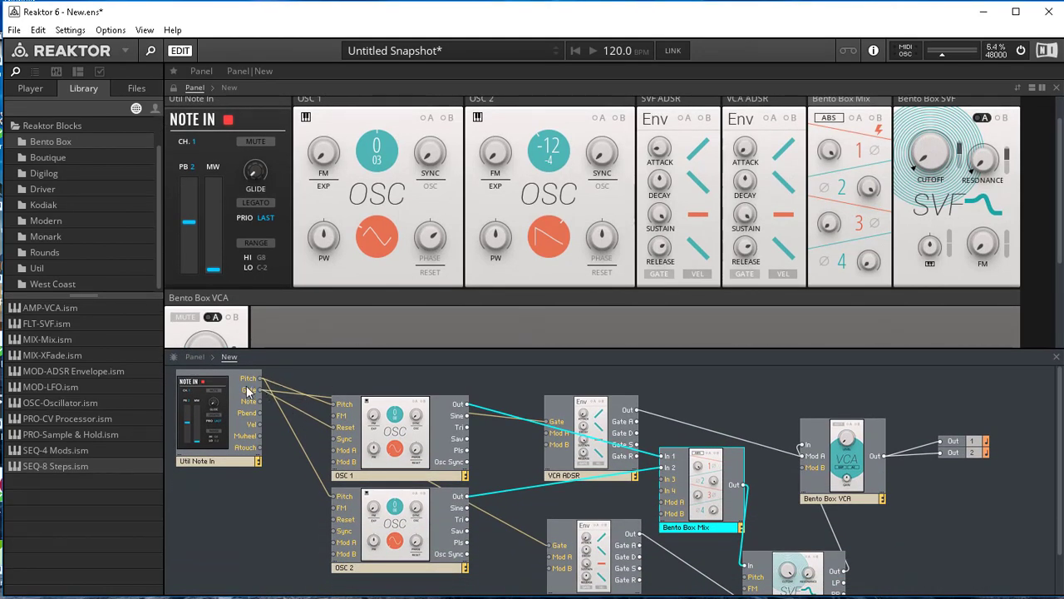
mouse_move(239, 375)
mouse_move(562, 405)
left_click(42, 266)
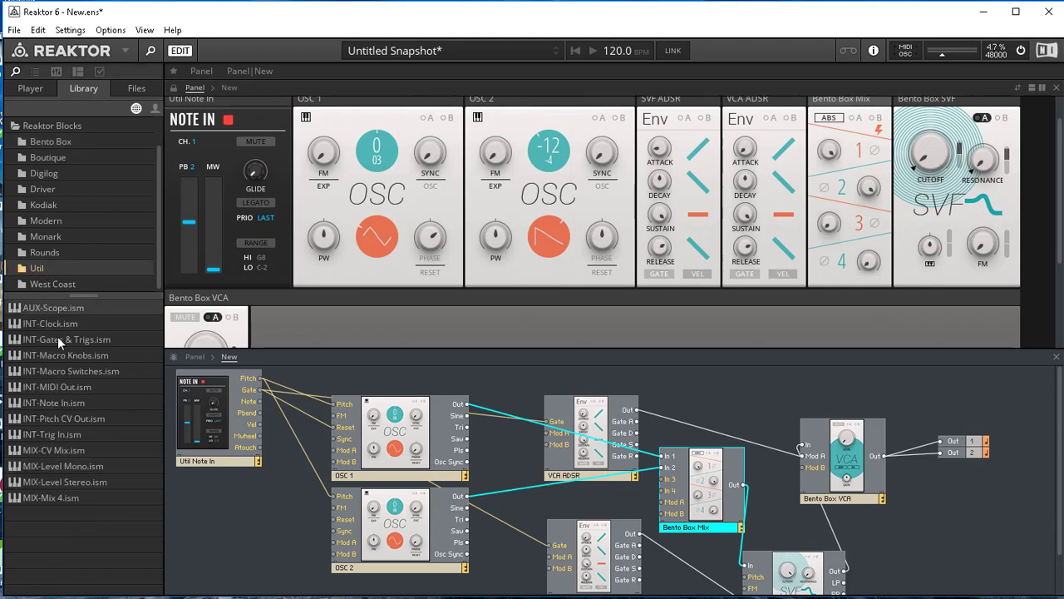
left_click_drag(62, 325, 241, 497)
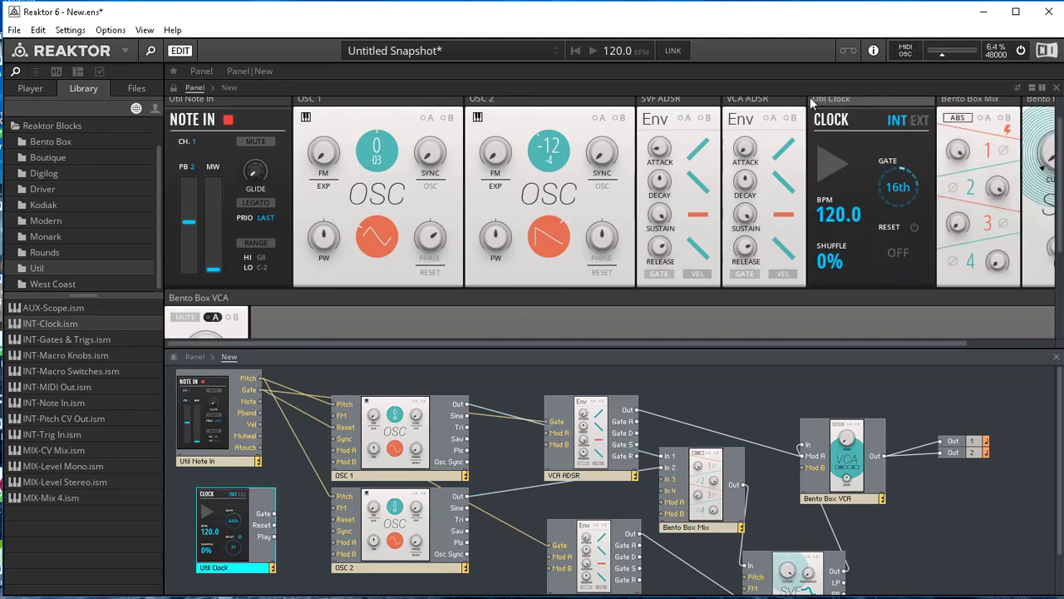
left_click_drag(818, 100, 340, 304)
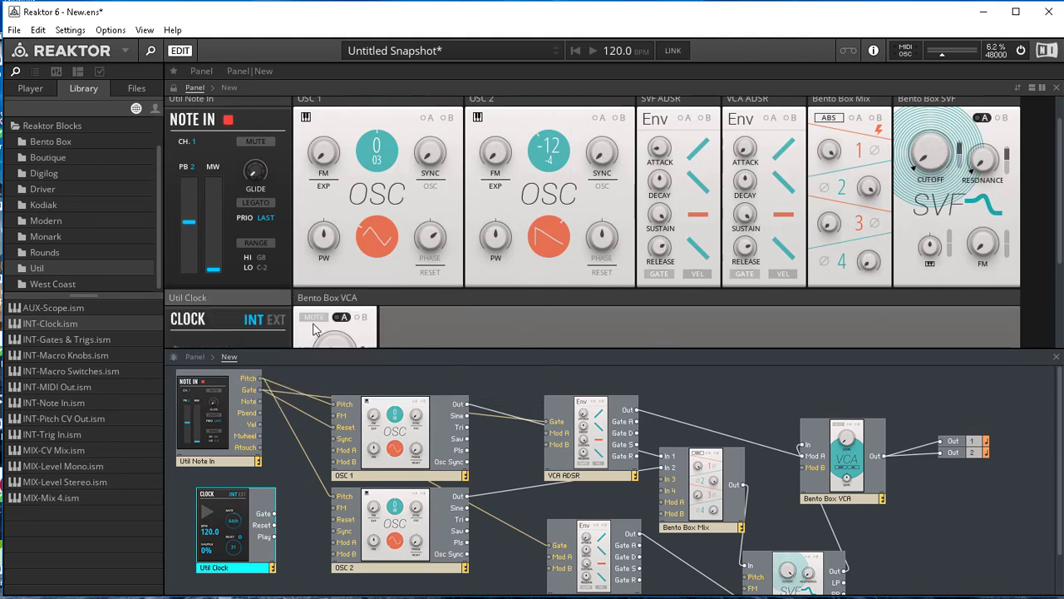
left_click_drag(257, 302, 217, 305)
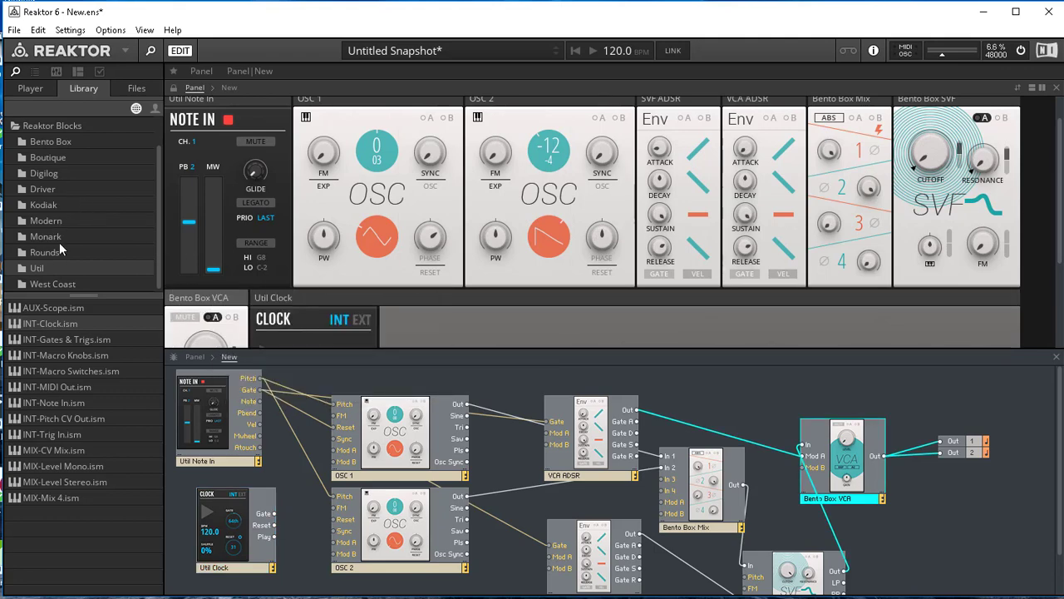
Step: Add the SEQ-8 Steps block from the Bento Box library, placing its panel after the Util Clock
left_click(57, 142)
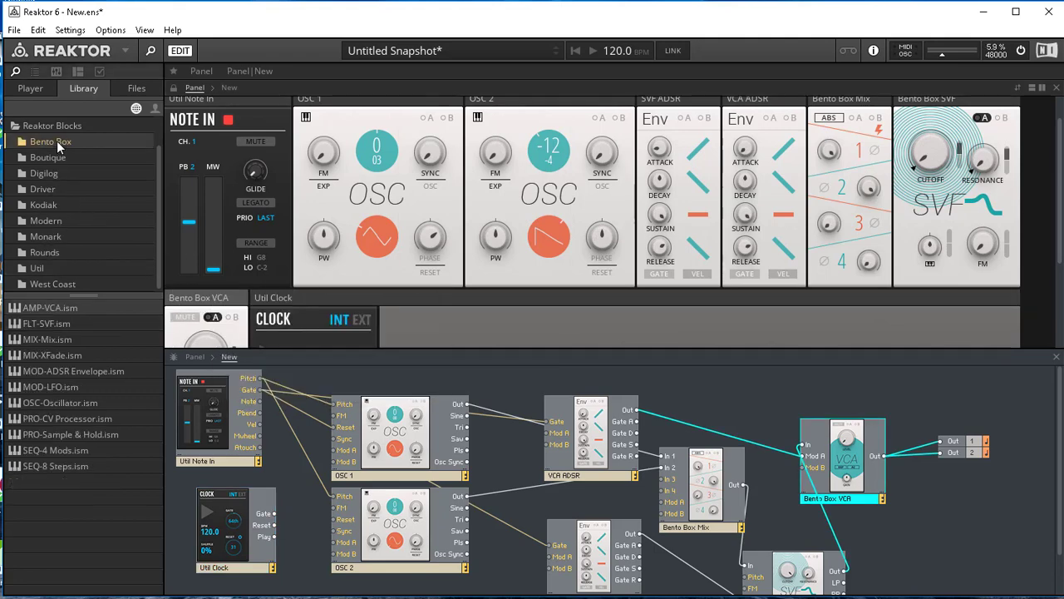
left_click(62, 467)
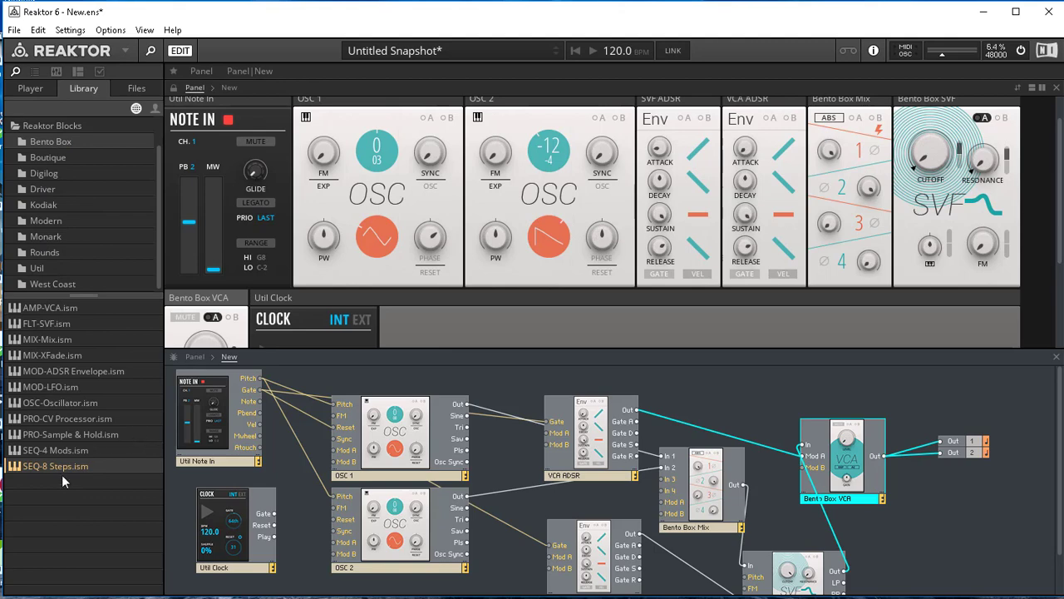
left_click_drag(62, 474, 280, 304)
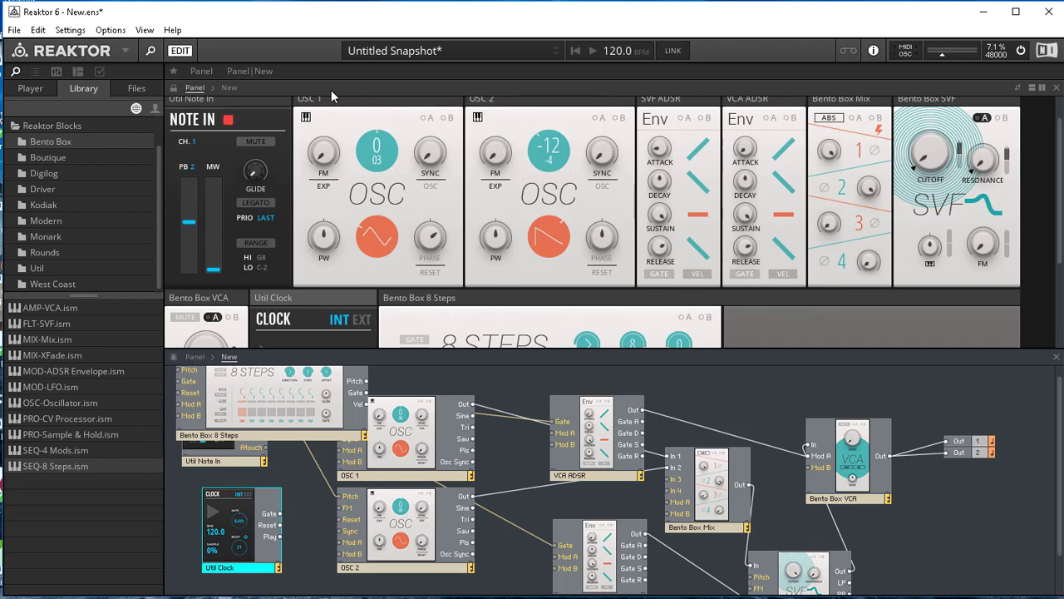
Step: Enlarge the structure view, move the 8 Steps block below OSC 2 and line up the Util Clock under Note In
scroll(396, 436, "down", 2)
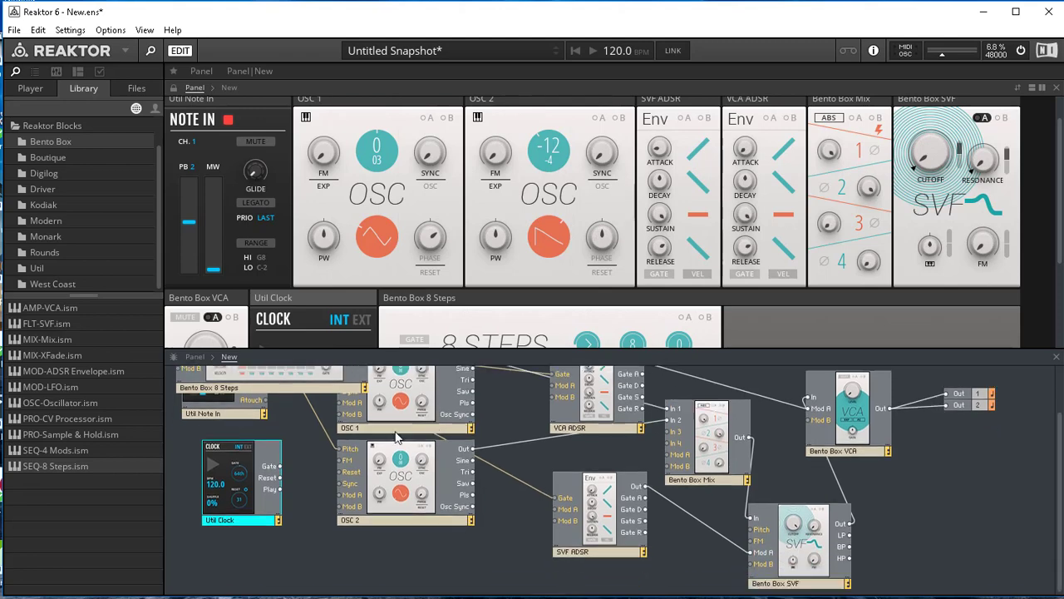
scroll(396, 437, "up", 2)
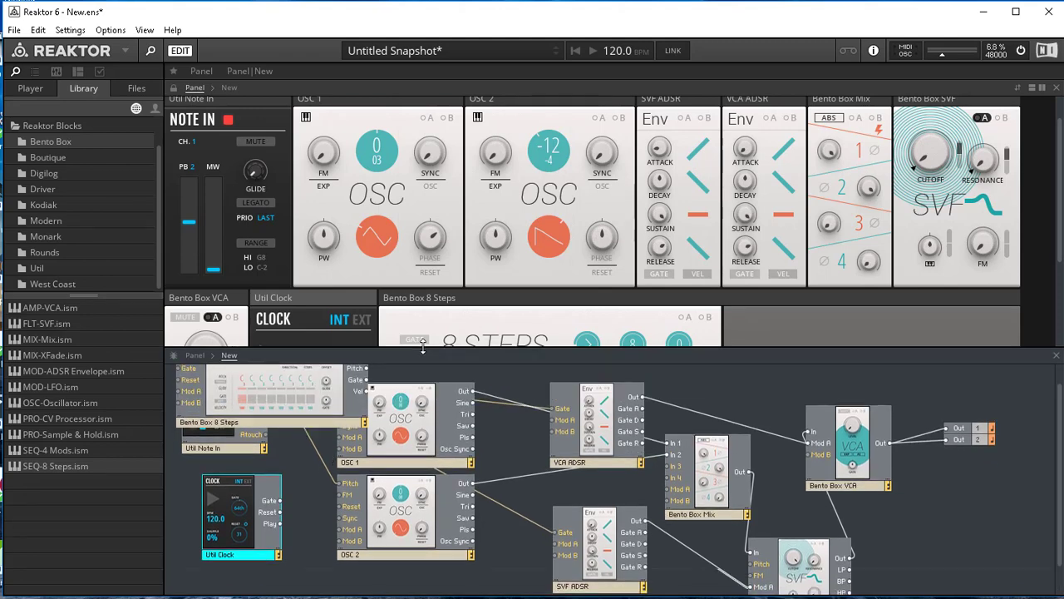
left_click_drag(422, 347, 422, 195)
left_click_drag(291, 229, 391, 471)
left_click_drag(227, 355, 208, 360)
left_click_drag(290, 456, 253, 449)
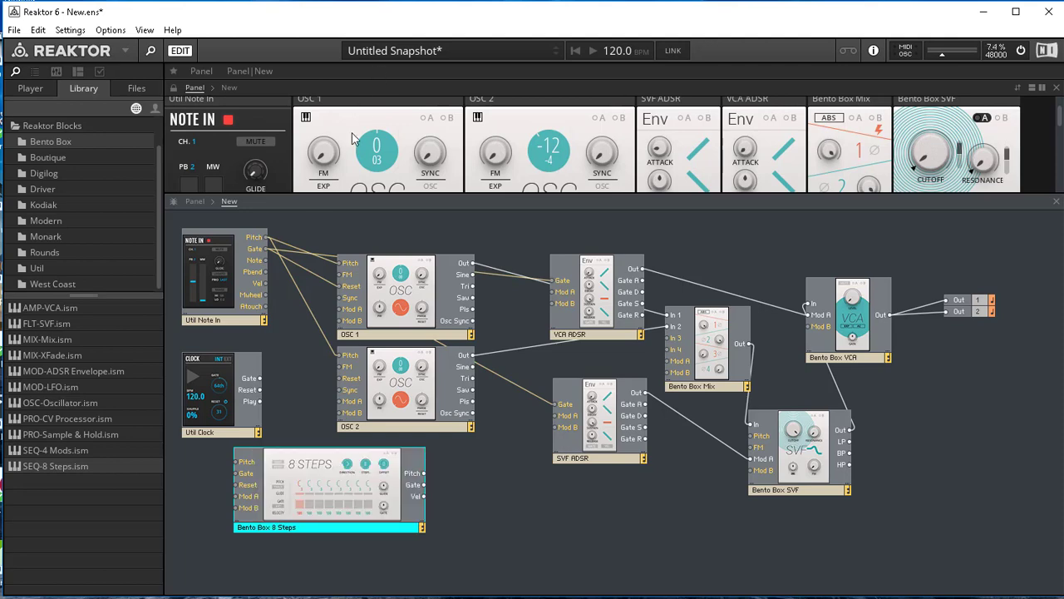
Step: Enlarge the panel view and set the Util Clock's gate division to 8th
left_click_drag(322, 197, 303, 380)
scroll(347, 298, "down", 3)
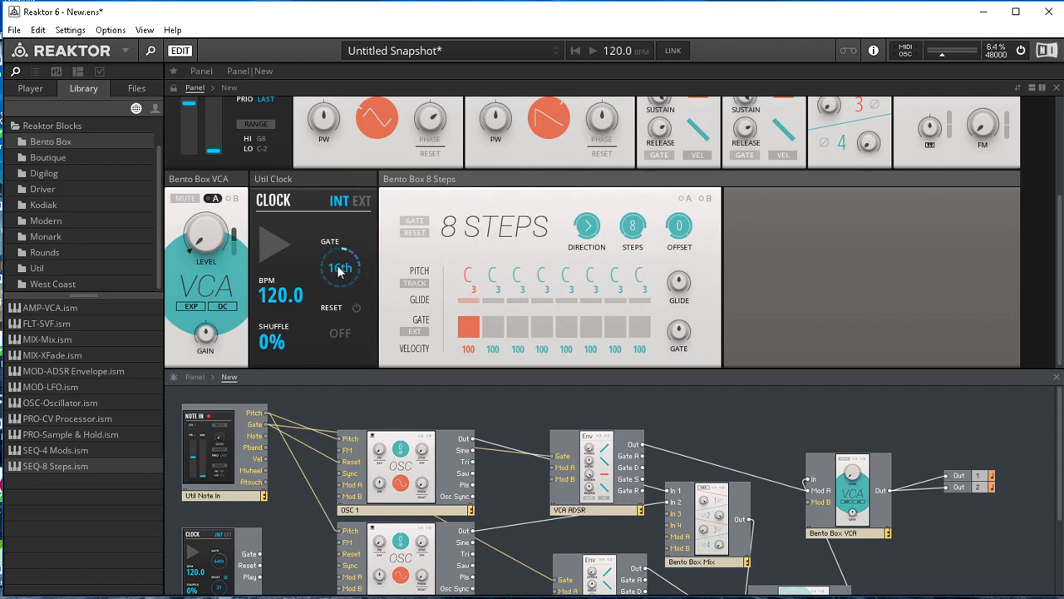
left_click_drag(346, 279, 342, 304)
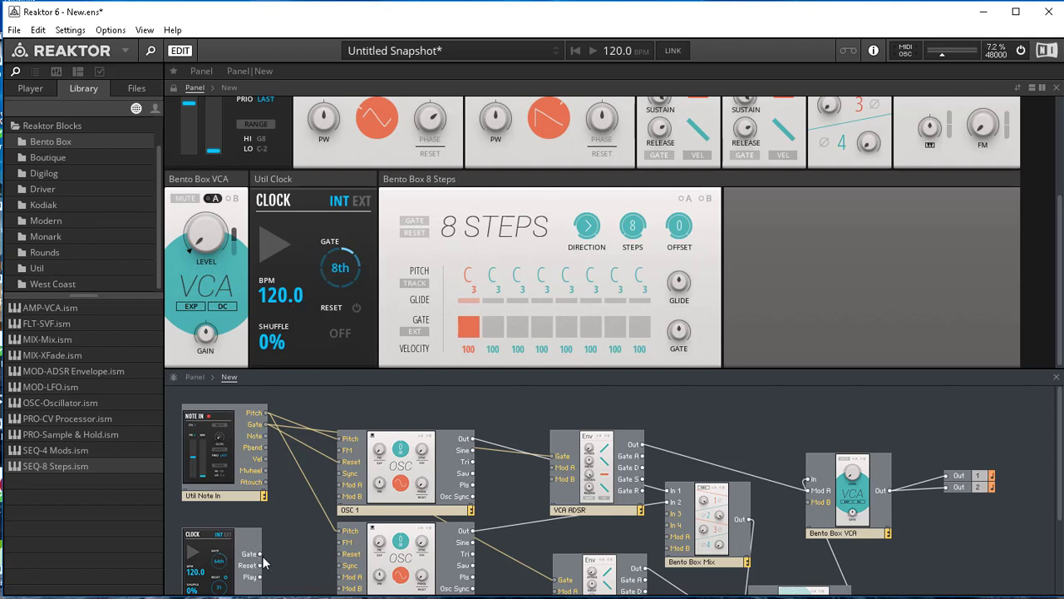
Step: Wire the Util Clock's Gate output to the Gate inputs of the VCA ADSR and the SVF ADSR
mouse_move(258, 551)
left_click_drag(260, 555, 553, 457)
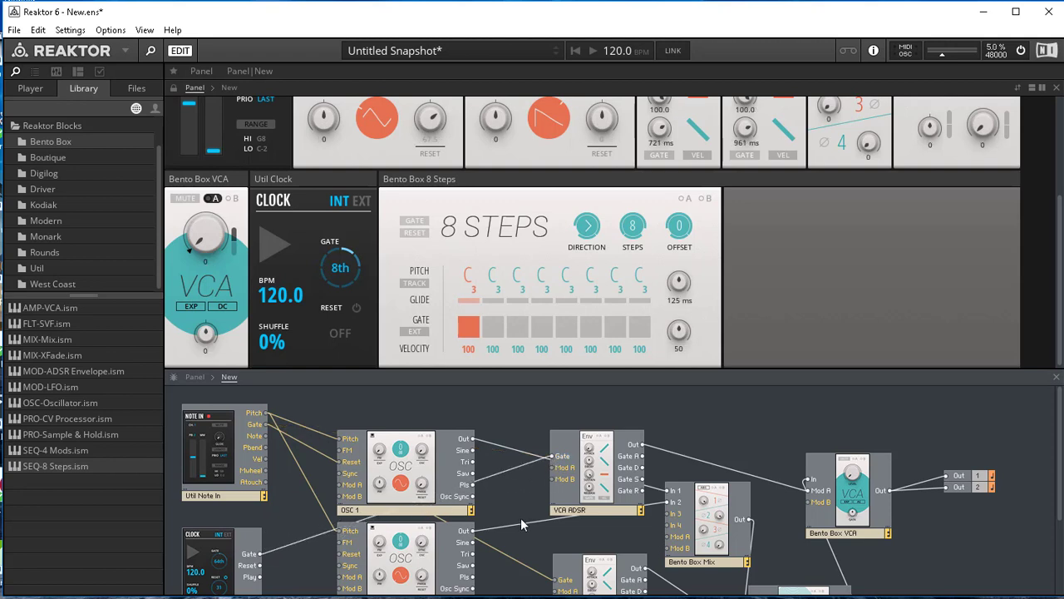
scroll(520, 517, "down", 3)
left_click_drag(260, 510, 557, 537)
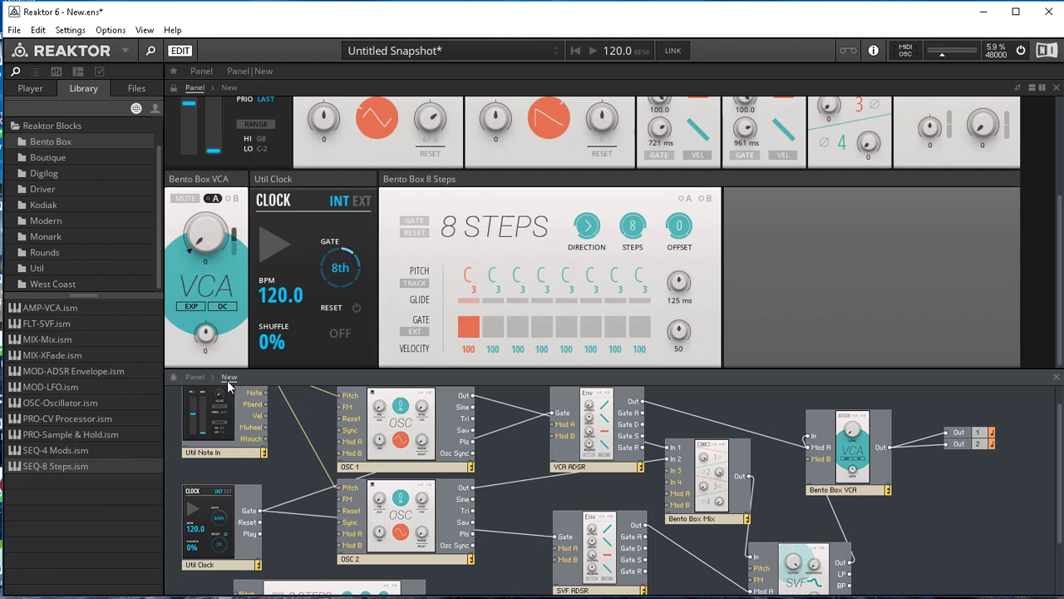
Step: Start and stop the Util Clock twice to audition the envelopes being triggered
left_click(279, 248)
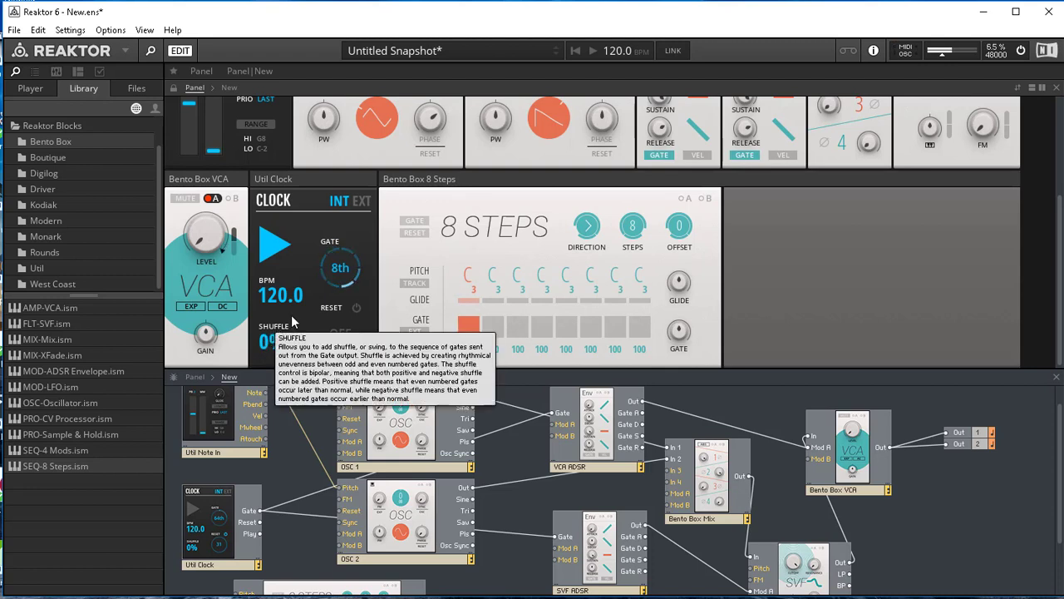
left_click(279, 249)
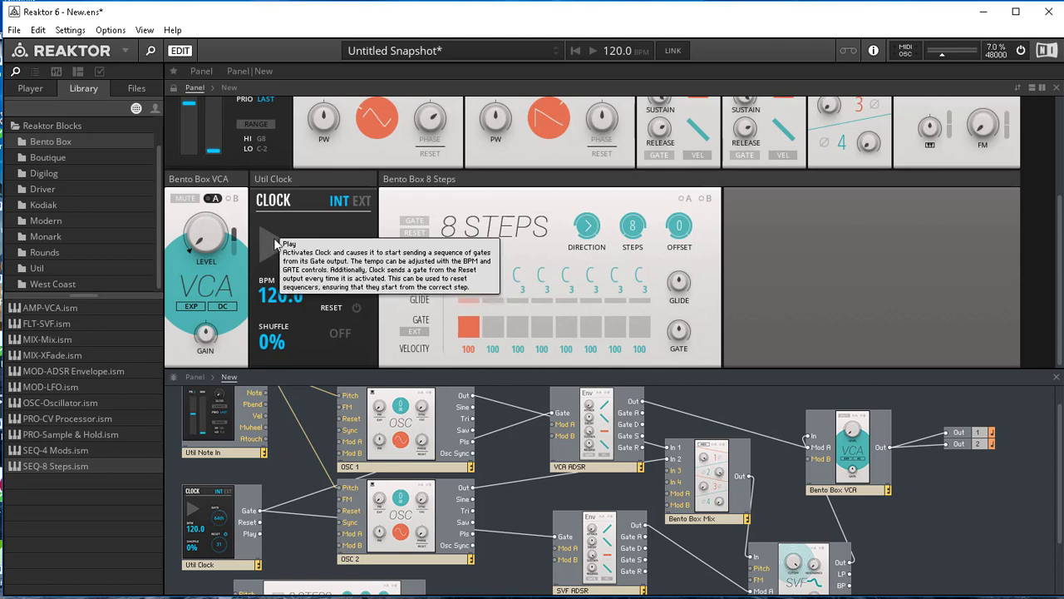
left_click(276, 242)
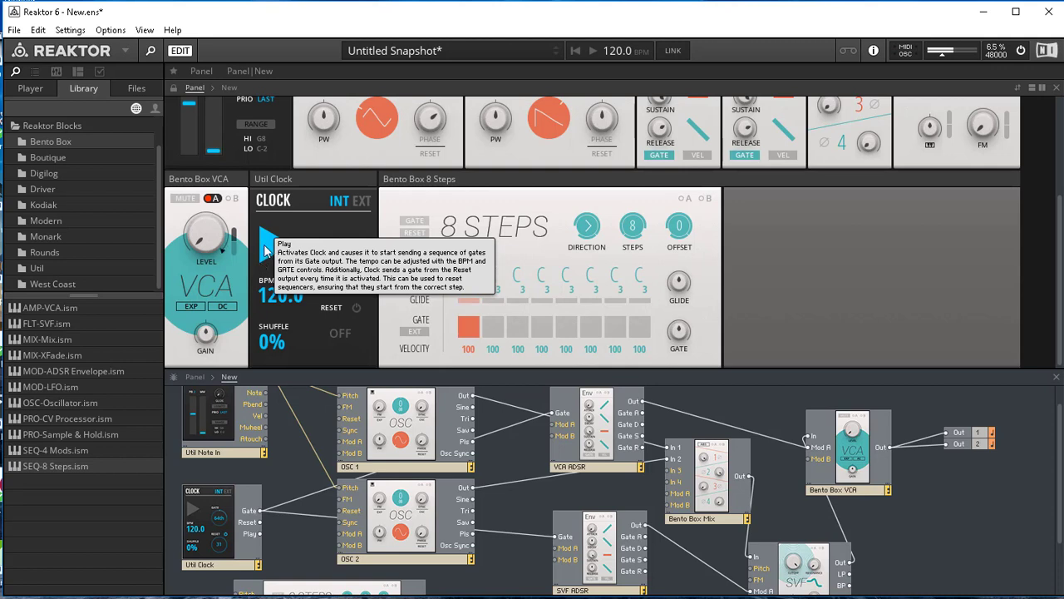
left_click(267, 249)
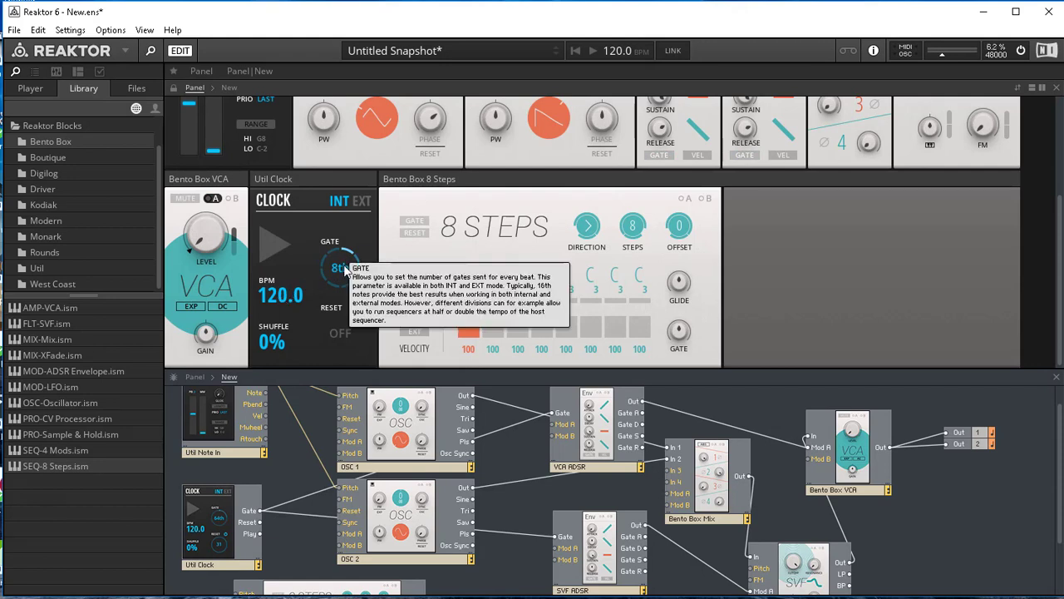
Step: Shift the 8 Steps block to the right and wire the Util Clock's Gate output to its Gate input
scroll(327, 426, "down", 2)
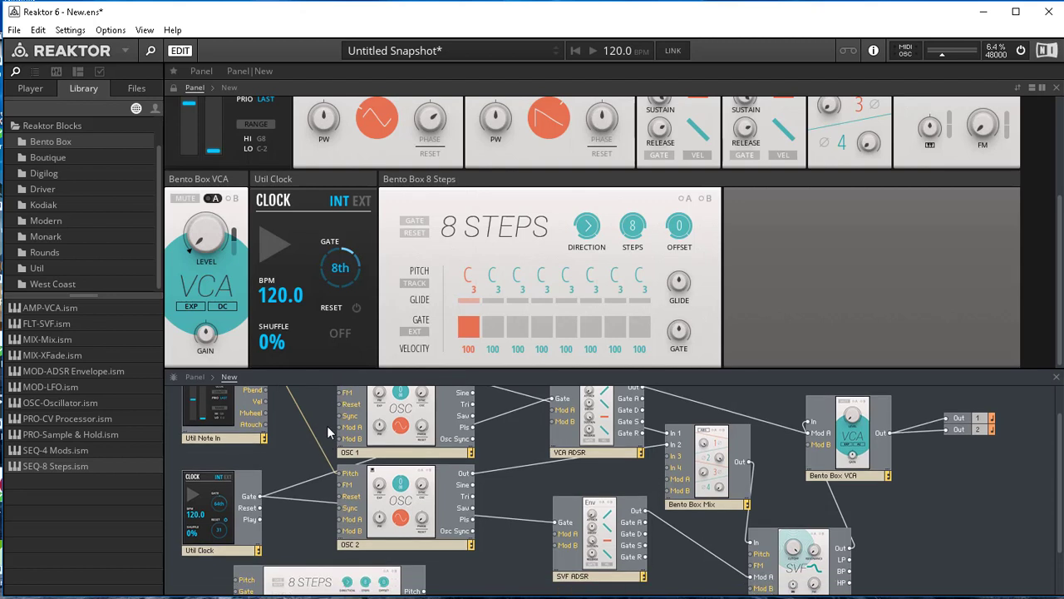
scroll(312, 452, "down", 3)
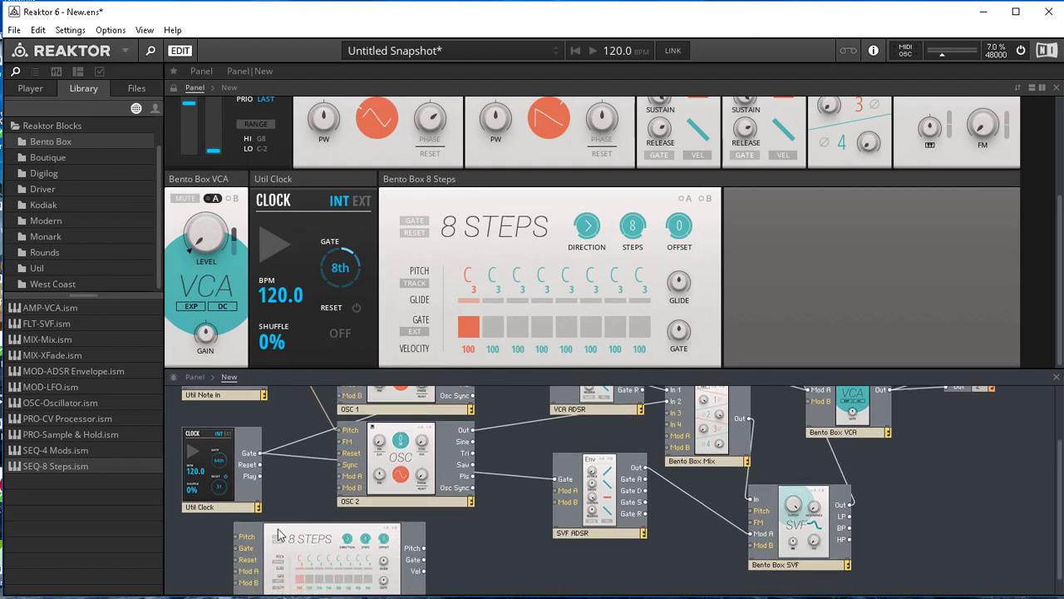
left_click(309, 536)
left_click_drag(309, 536, 335, 540)
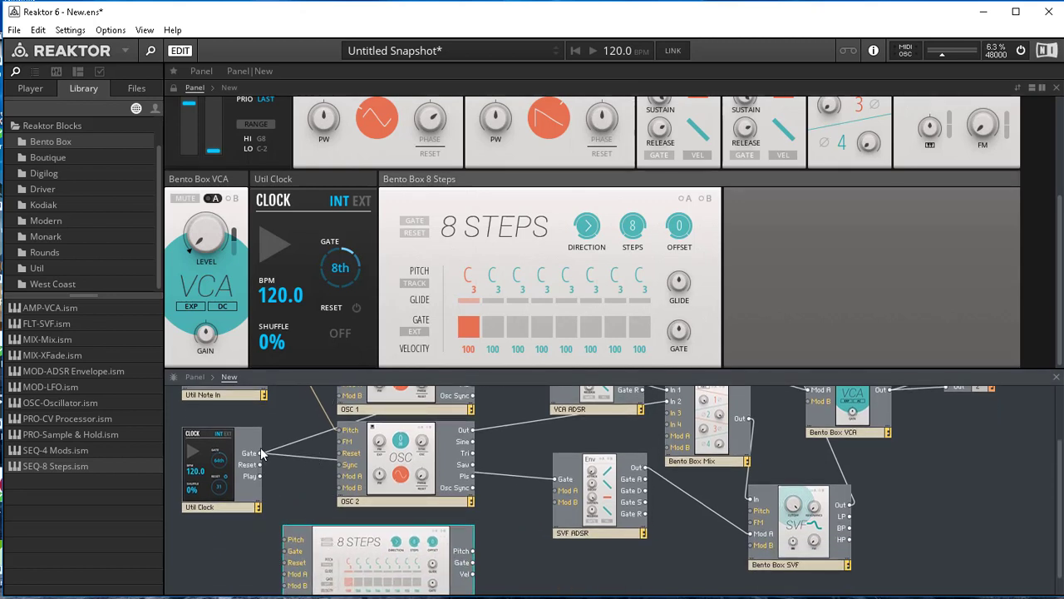
left_click_drag(259, 453, 282, 562)
Step: Wire the 8 Steps Gate output to the Gate inputs of the SVF ADSR and the VCA ADSR
left_click_drag(472, 566, 554, 478)
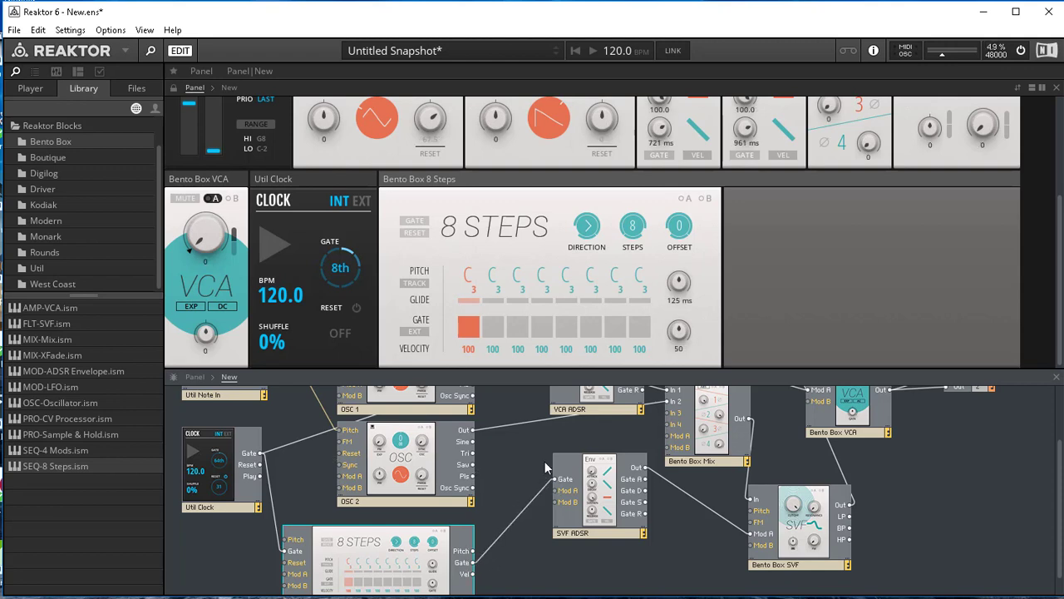
scroll(540, 465, "down", 1)
left_click_drag(473, 540, 551, 403)
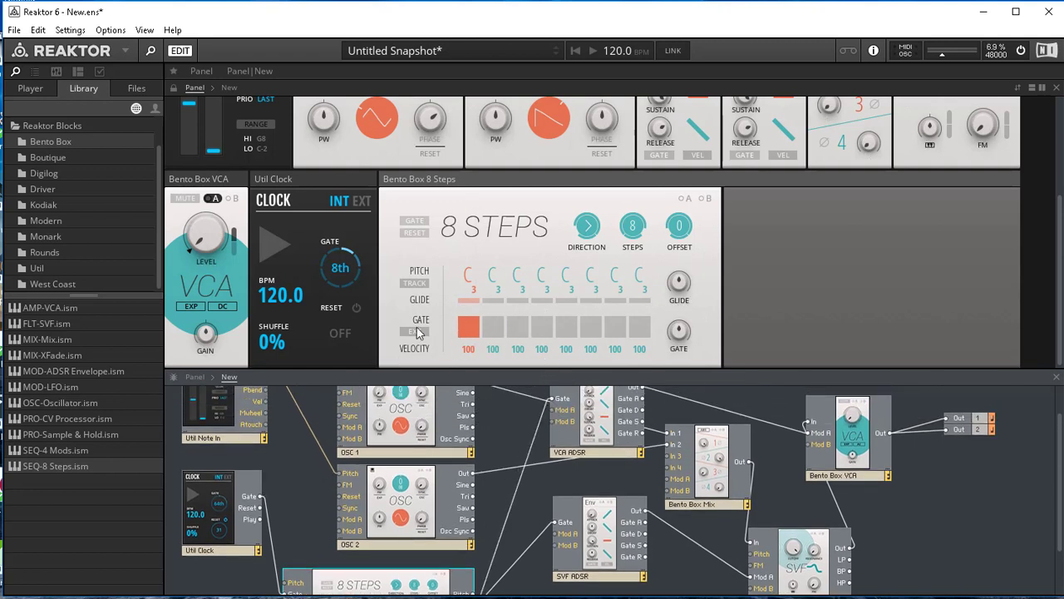
Step: Run the clock, switch on the gates of steps 3, 4, 6 and 7 in the 8 Steps sequencer, and stop playback
left_click(266, 244)
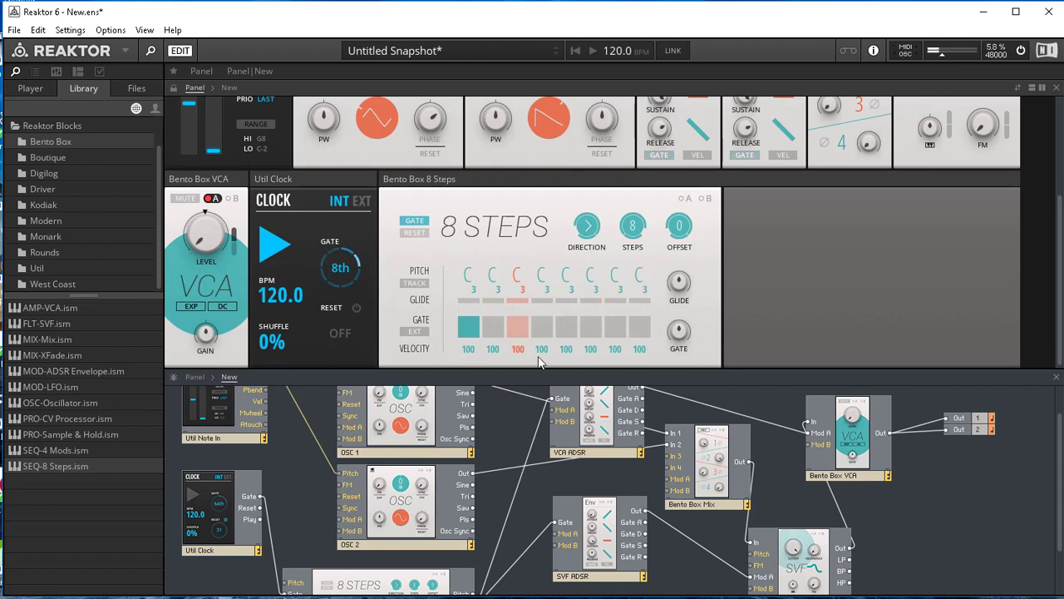
left_click(521, 329)
left_click(541, 330)
left_click(591, 329)
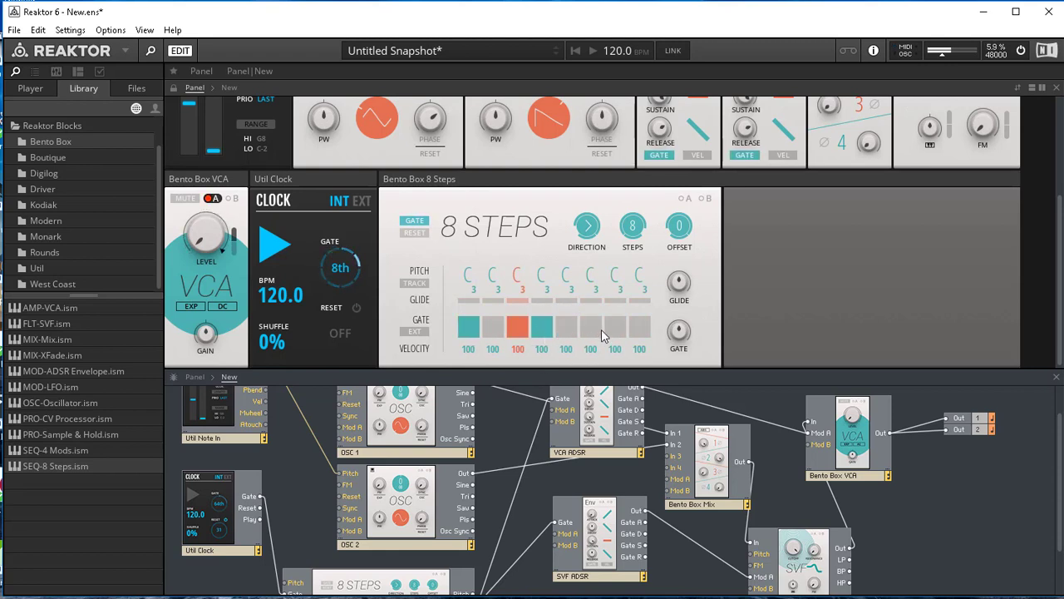
left_click(615, 329)
mouse_move(600, 408)
mouse_move(282, 255)
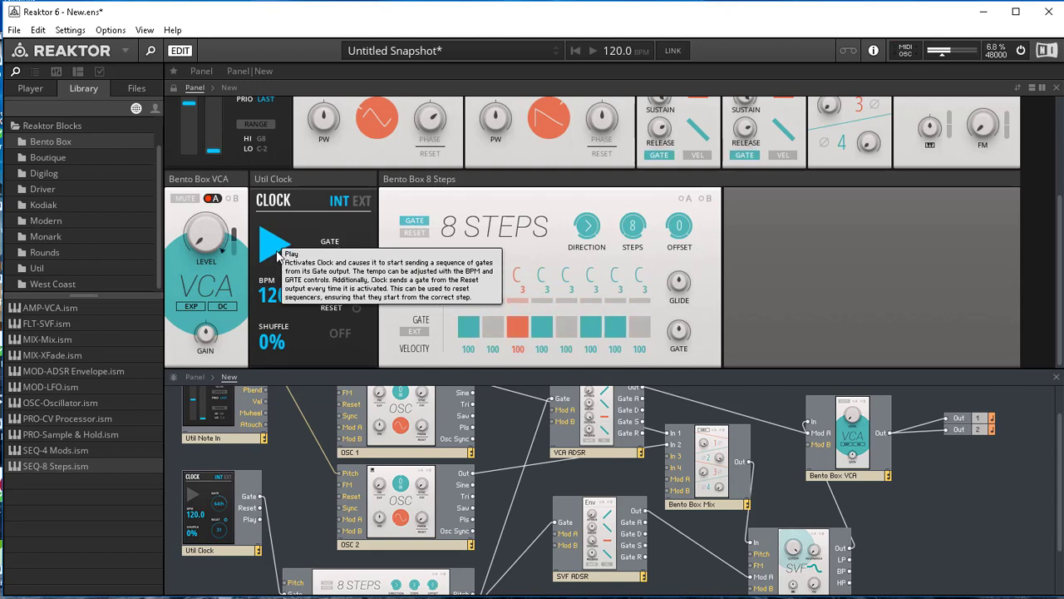
left_click(277, 256)
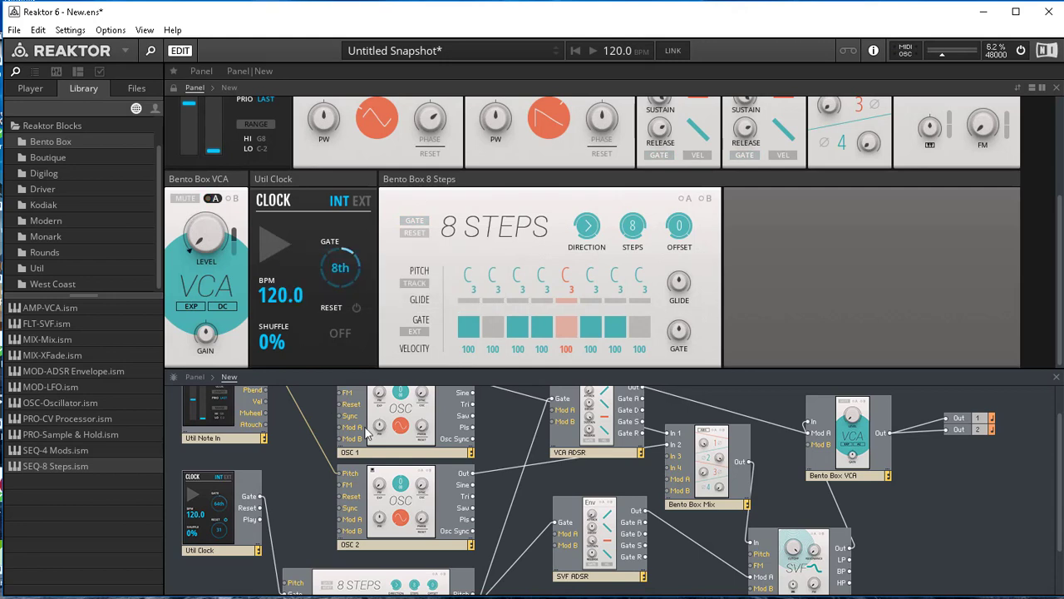
Step: Wire the 8 Steps Pitch output to the Pitch inputs of OSC 2 and OSC 1
scroll(504, 421, "down", 2)
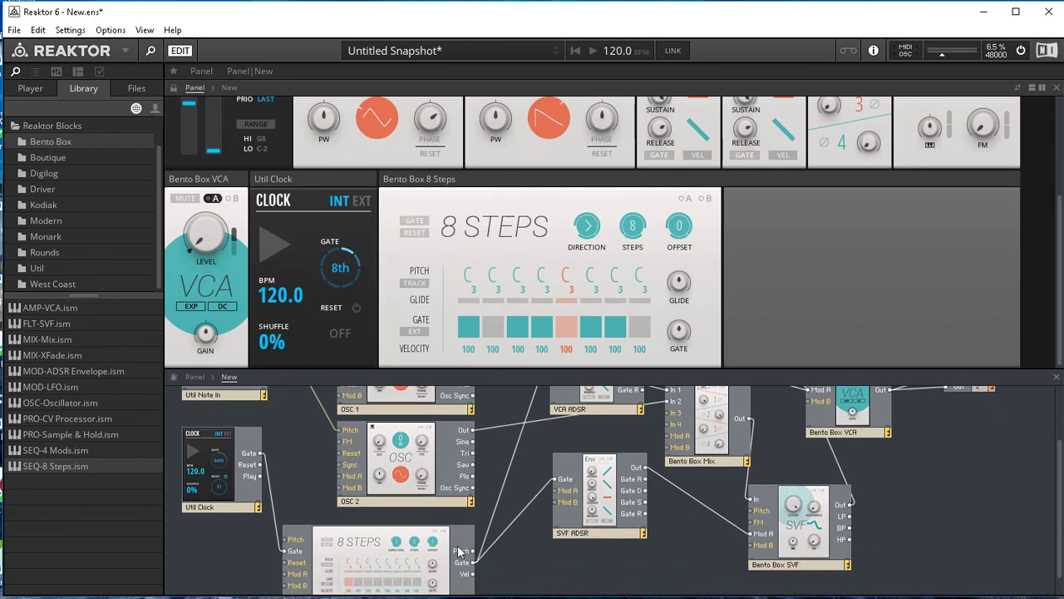
scroll(463, 551, "down", 1)
left_click_drag(473, 530, 336, 408)
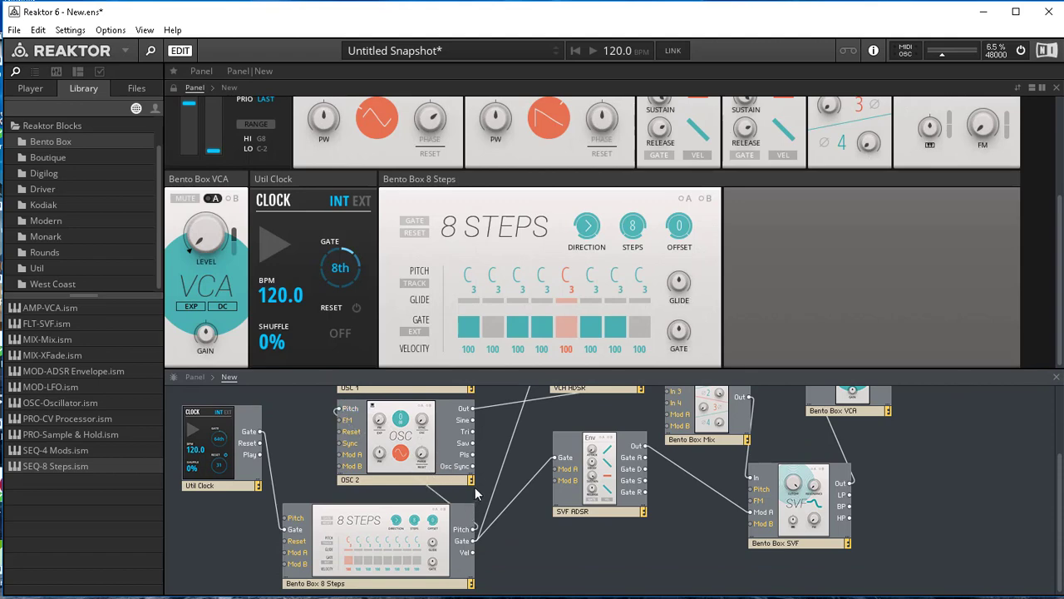
scroll(471, 509, "up", 2)
left_click_drag(474, 578, 337, 413)
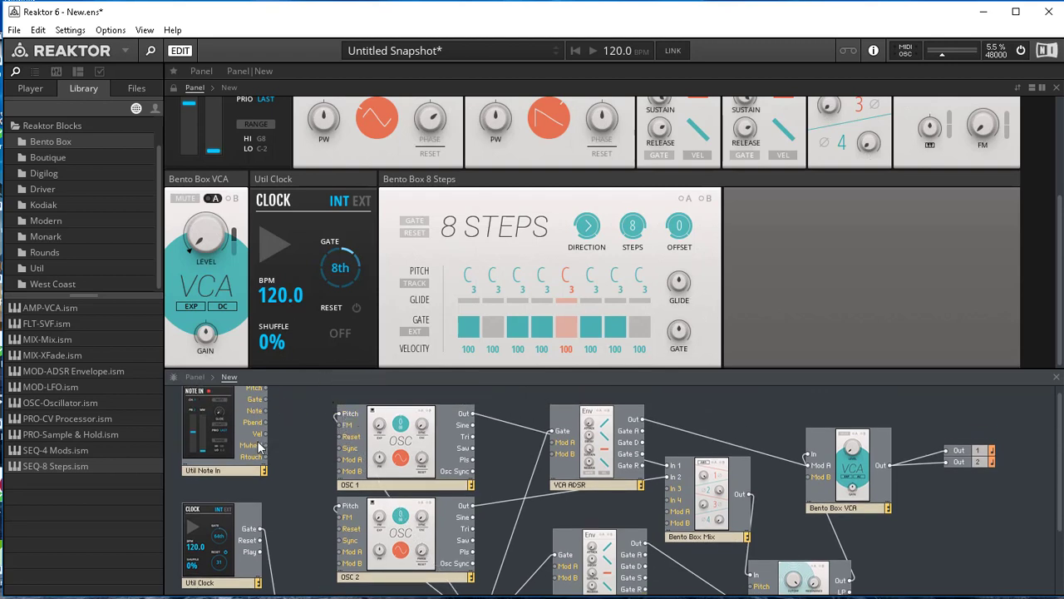
mouse_move(243, 424)
left_mouse_down()
mouse_move(249, 443)
mouse_move(241, 429)
left_mouse_up()
scroll(314, 441, "down", 4)
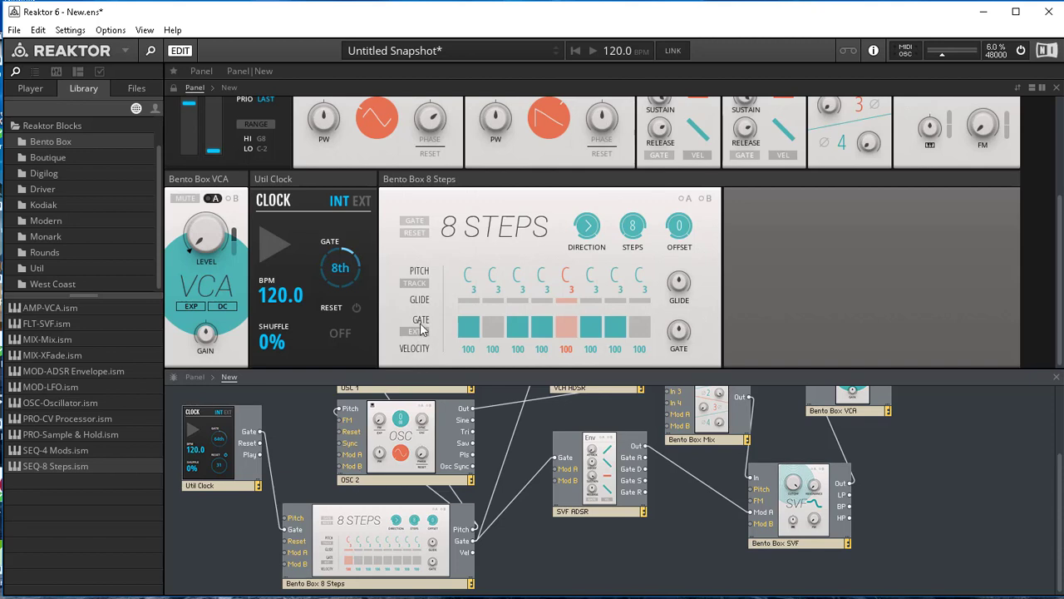
Step: Start the clock, set steps 3 and 6 to A2 and step 8 to D3, and switch on step 8's gate
left_click(275, 246)
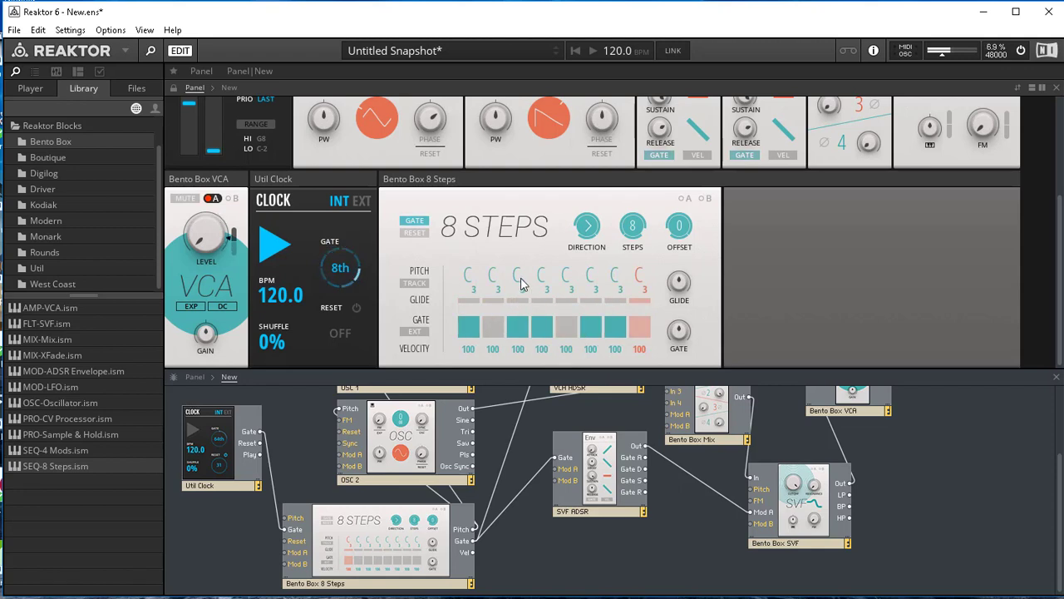
left_click_drag(520, 278, 518, 288)
left_click_drag(587, 284, 640, 272)
left_click(639, 329)
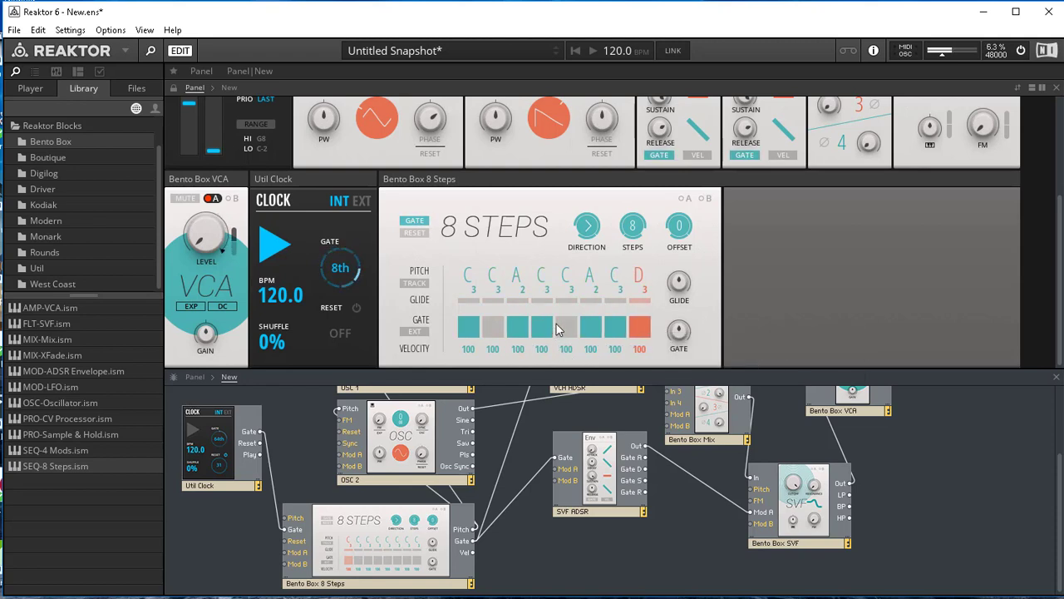
Step: Try the 8 Steps sequencer's Glide and Direction controls, restore the forward direction and stop the clock
left_click_drag(675, 281, 648, 333)
mouse_move(588, 230)
left_click_drag(583, 224, 596, 185)
left_click_drag(596, 184, 590, 316)
left_click(266, 252)
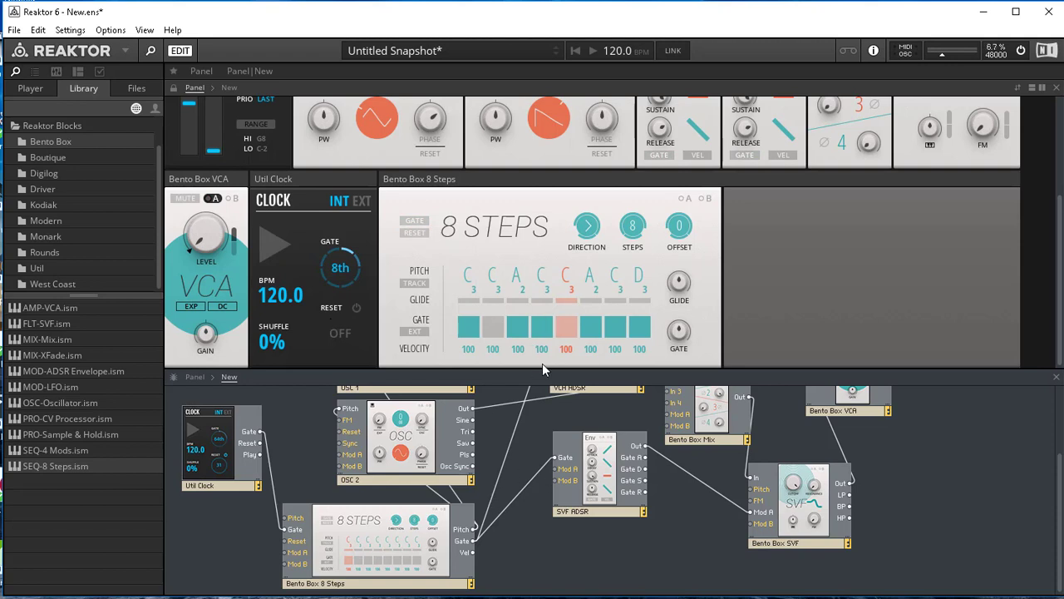
Step: Enlarge the structure view and move the Util Clock and 8 Steps blocks slightly down and to the left
left_click_drag(542, 367, 562, 222)
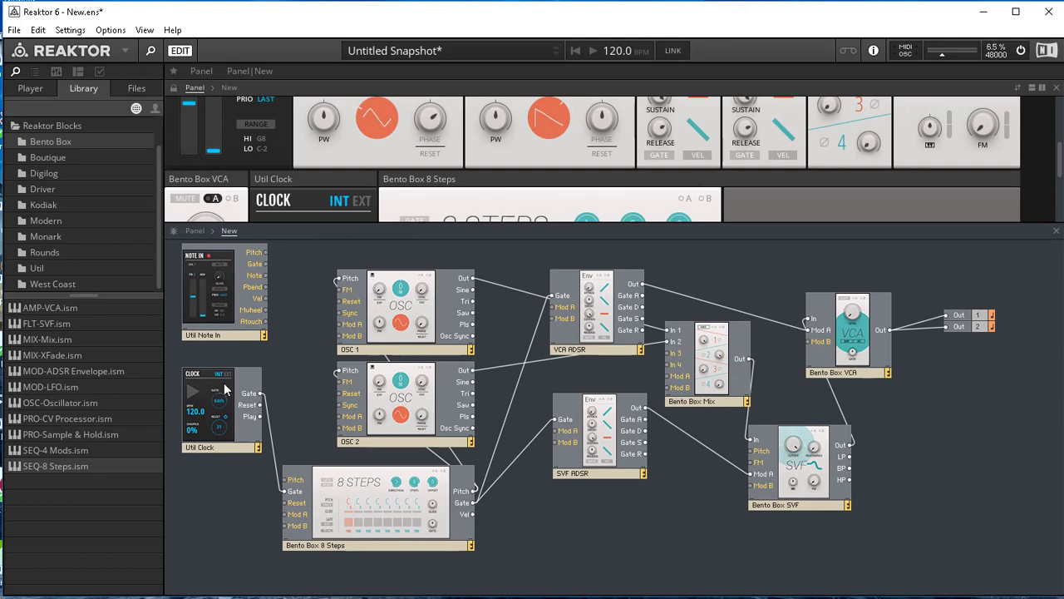
mouse_move(314, 489)
mouse_move(256, 389)
left_mouse_down()
mouse_move(243, 412)
mouse_move(283, 490)
left_mouse_up()
mouse_move(238, 456)
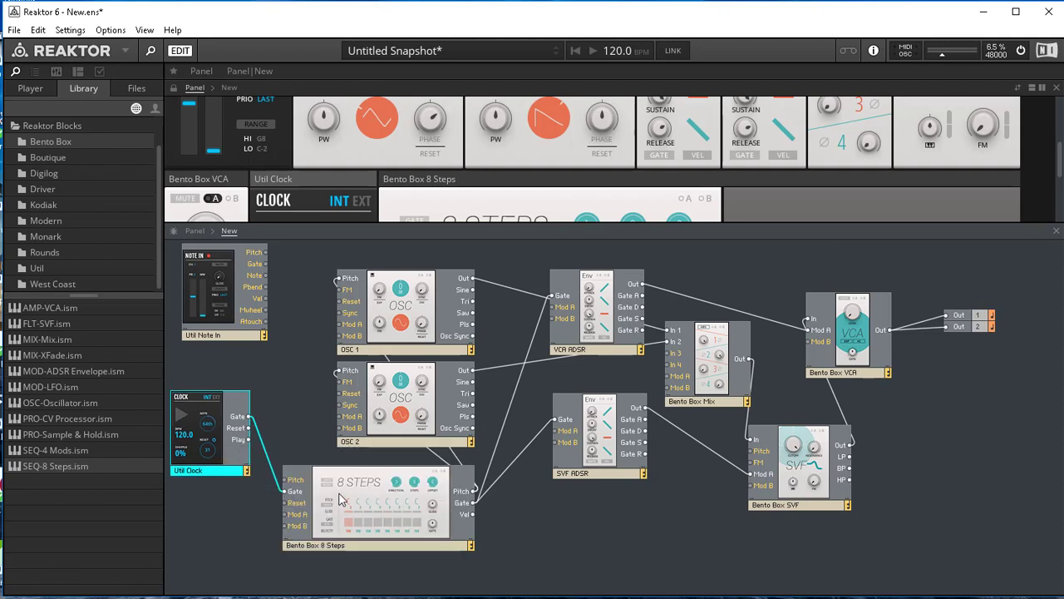
left_click_drag(337, 482, 331, 493)
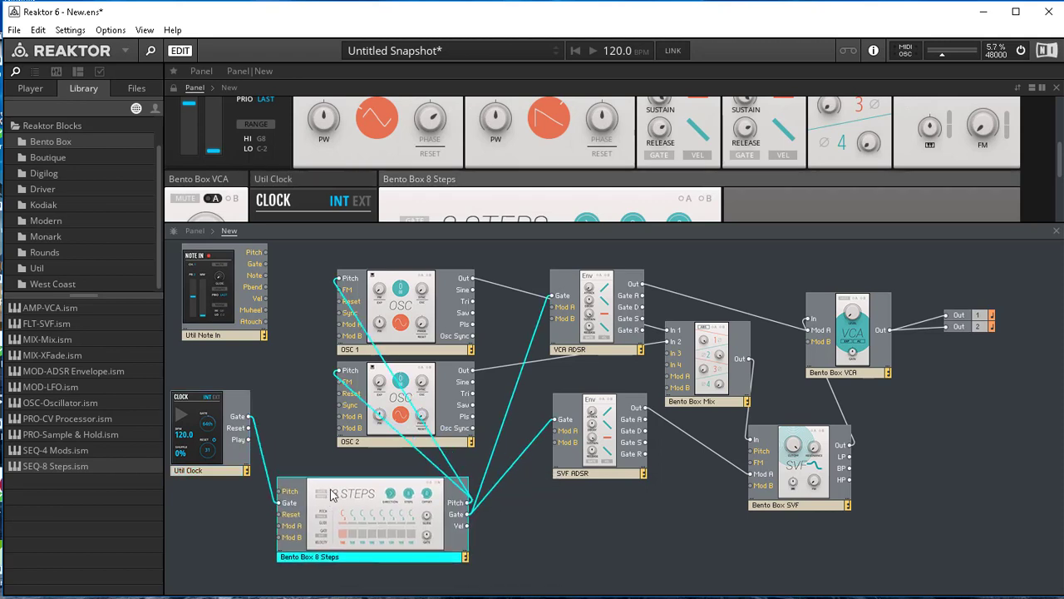